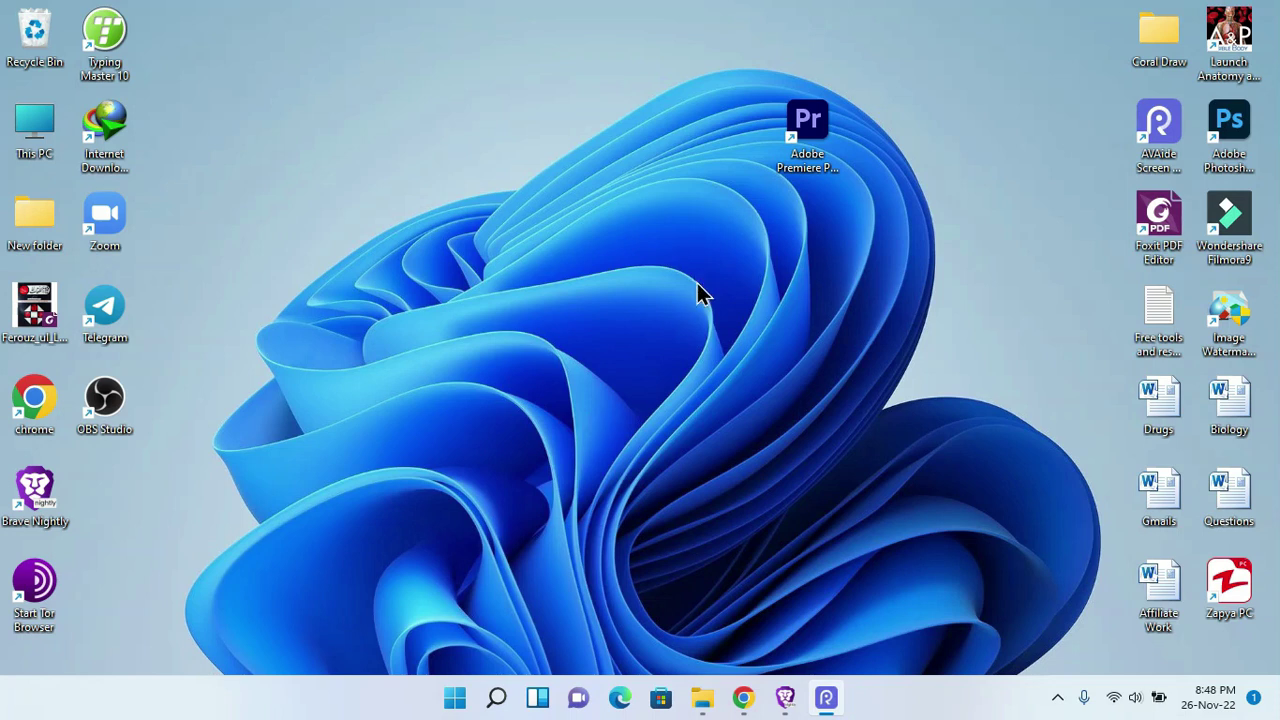
# Step: Launch Premiere Pro and continue past the compatibility report despite known issues
pyautogui.click(787, 146)
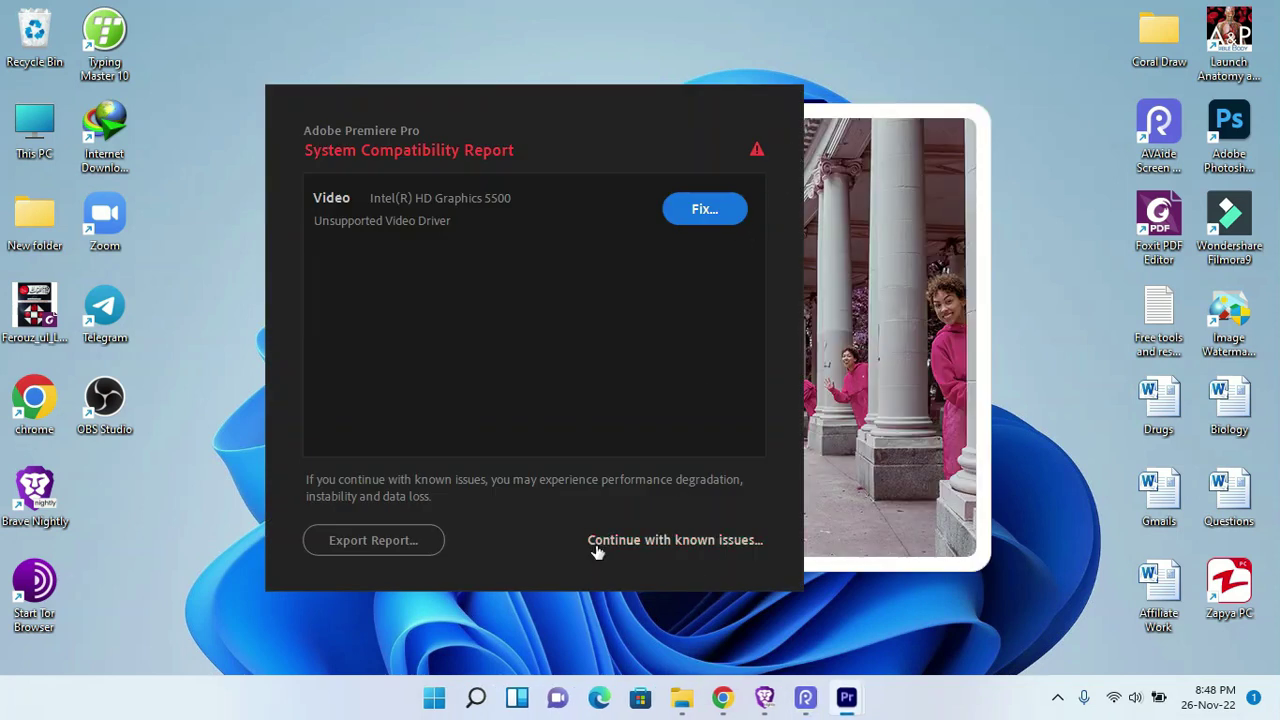
pyautogui.click(598, 547)
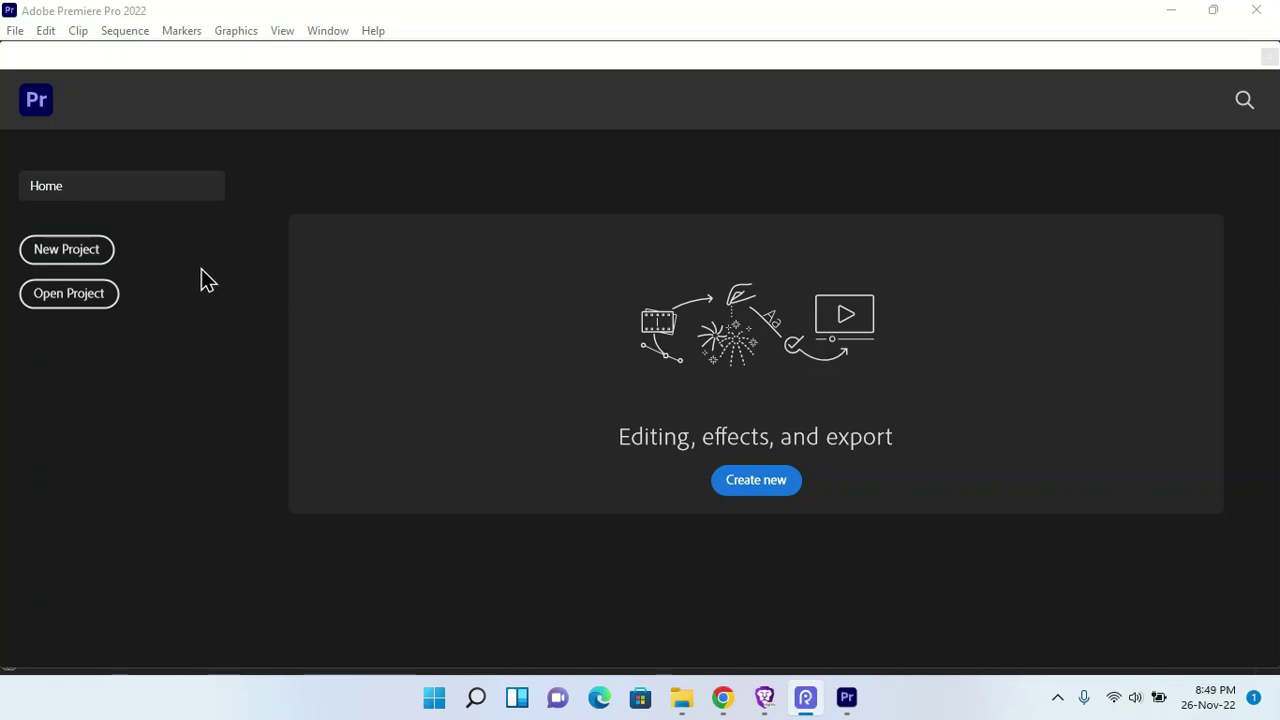
# Step: Start a new project, keeping Timecode, Audio Samples and DV as the display and capture formats
pyautogui.click(80, 258)
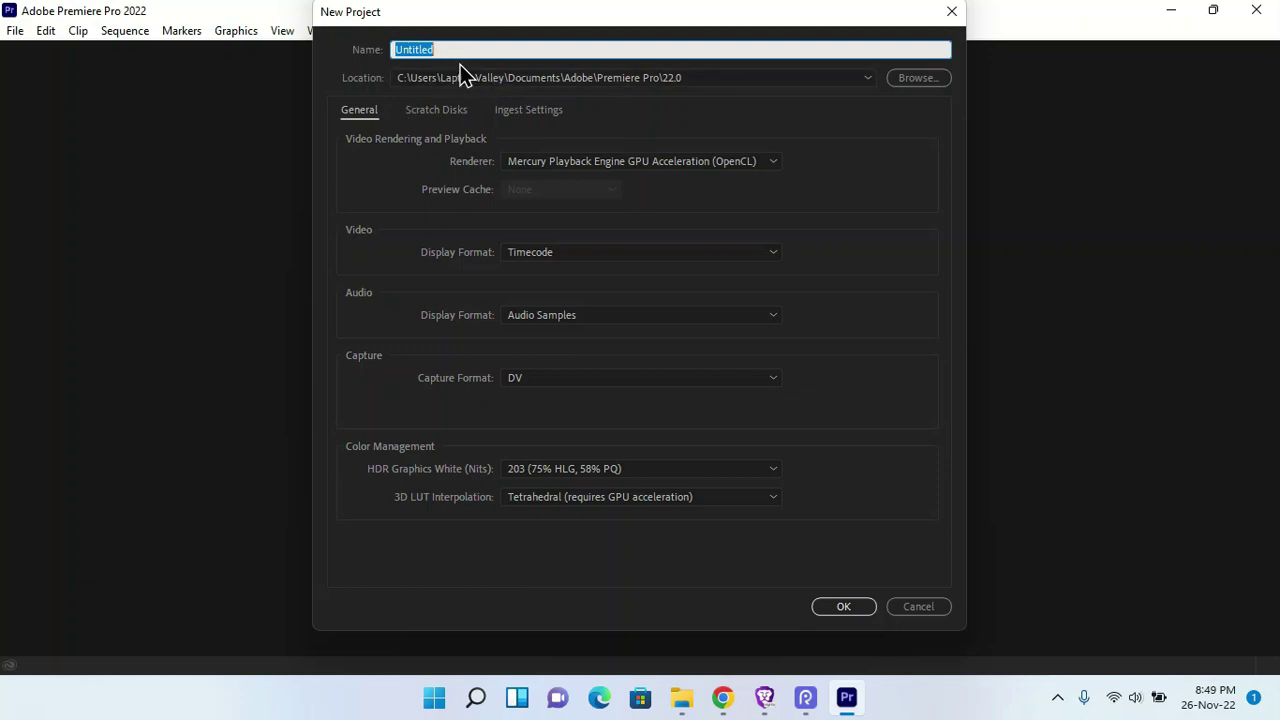
pyautogui.click(680, 251)
pyautogui.click(675, 258)
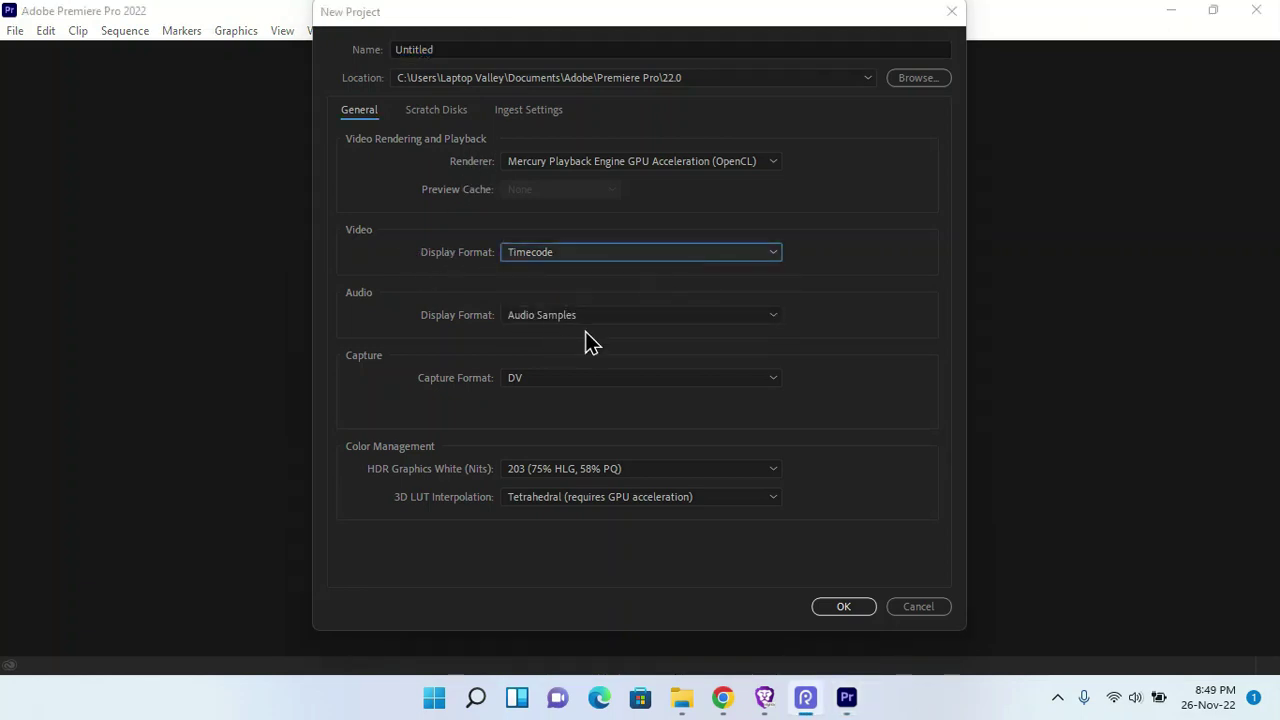
pyautogui.click(664, 318)
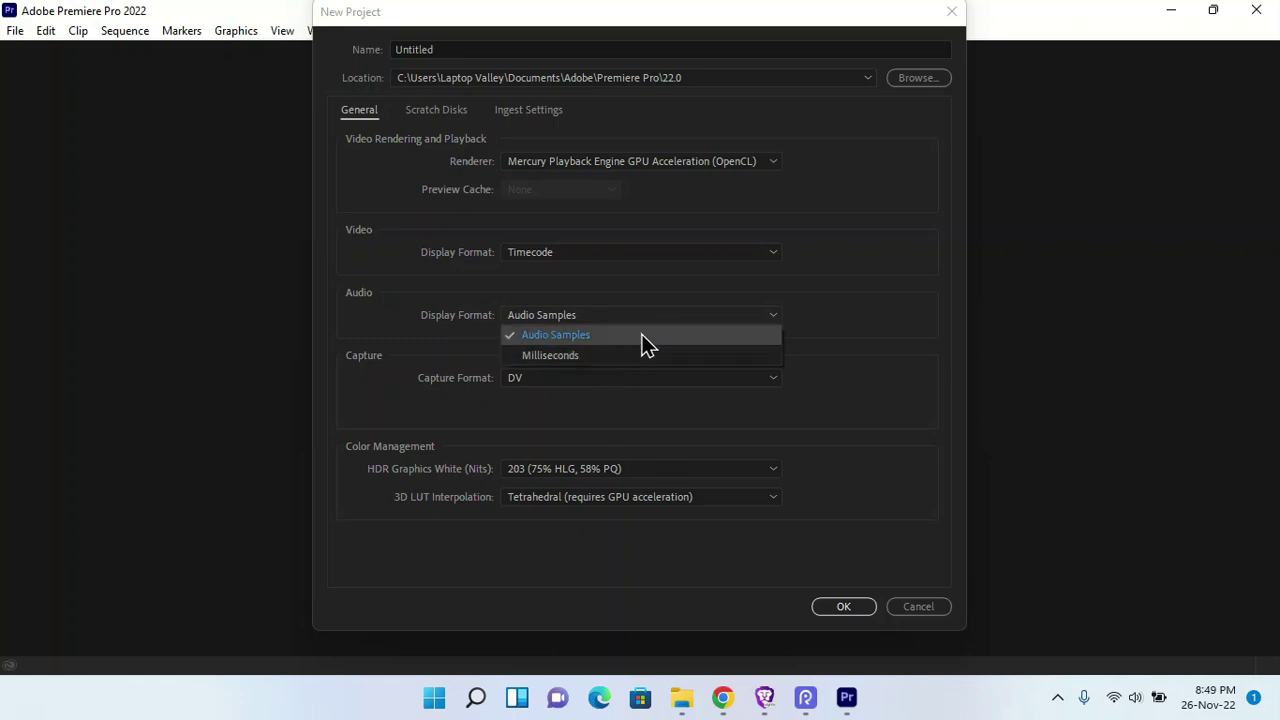
pyautogui.click(642, 335)
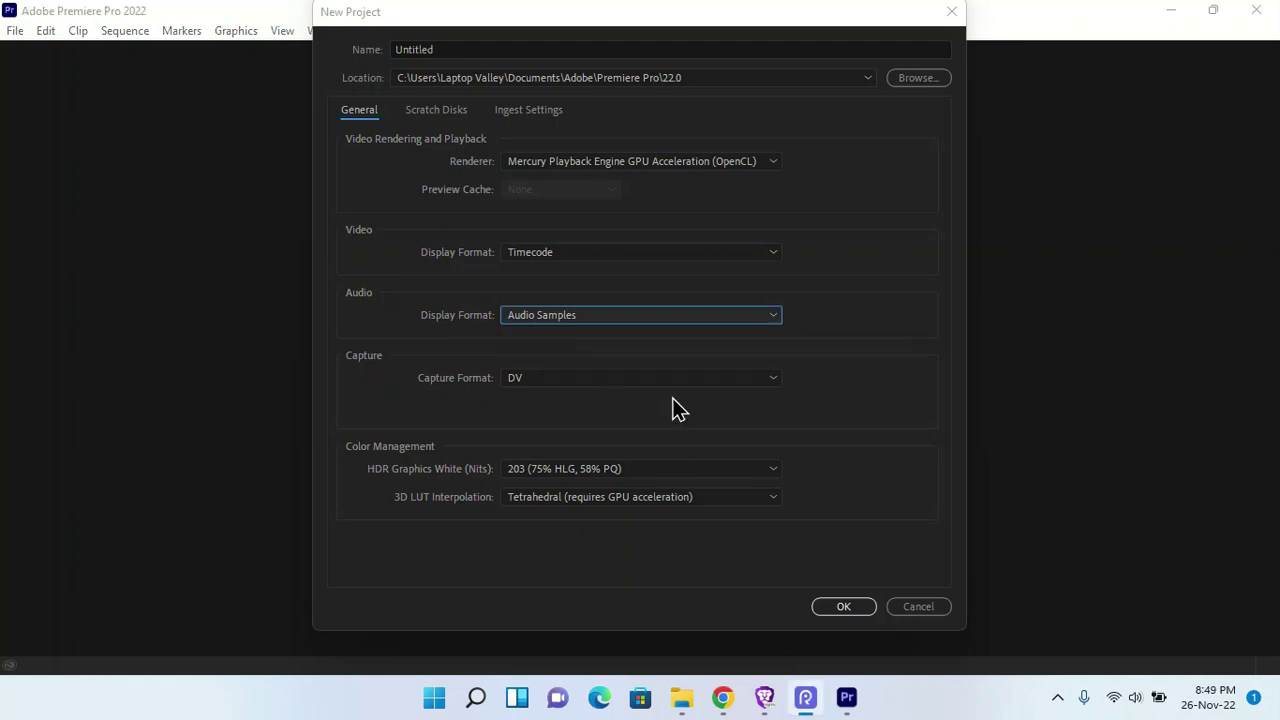
pyautogui.click(722, 381)
pyautogui.click(722, 381)
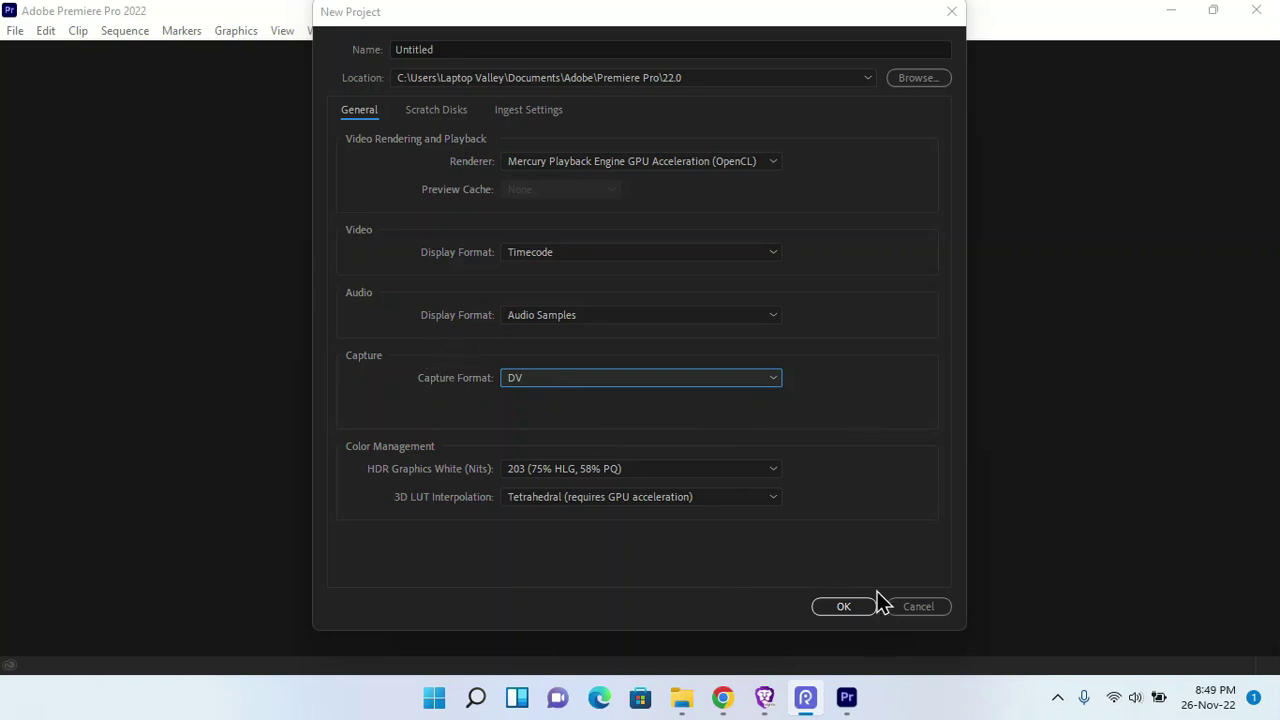
# Step: Create the Untitled project, then look through the File and Edit menus
pyautogui.click(856, 612)
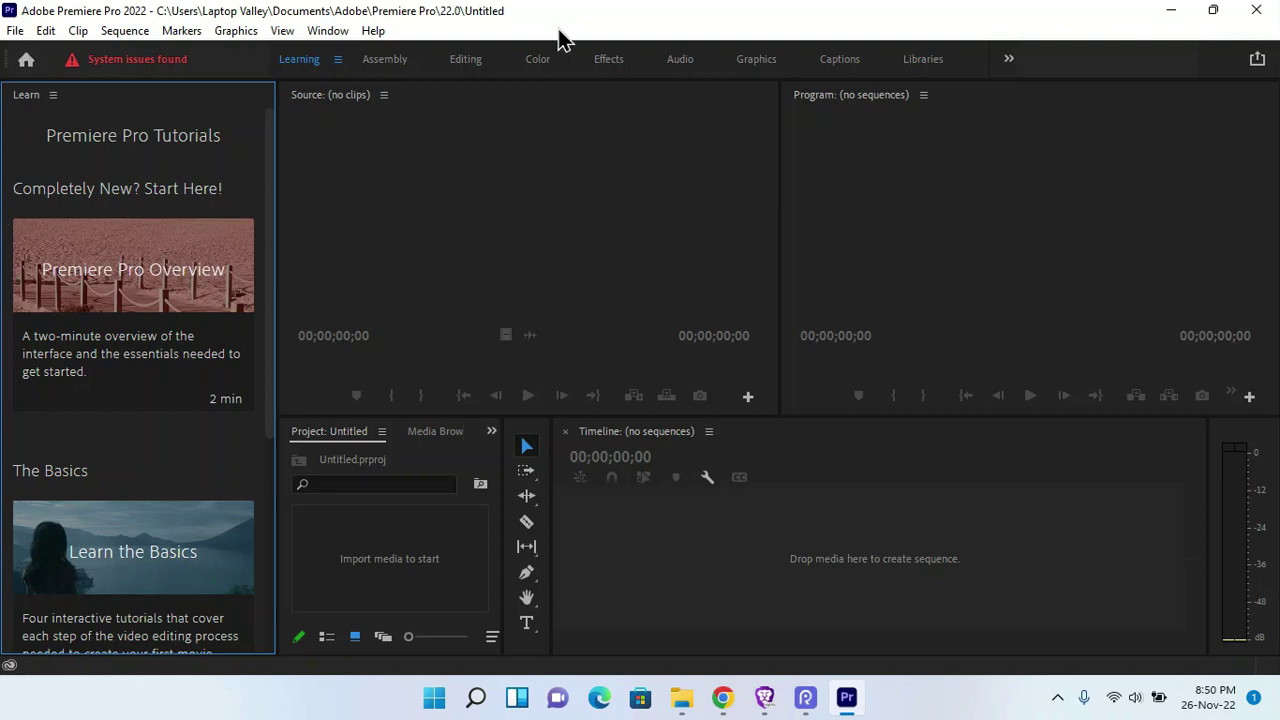
pyautogui.click(15, 31)
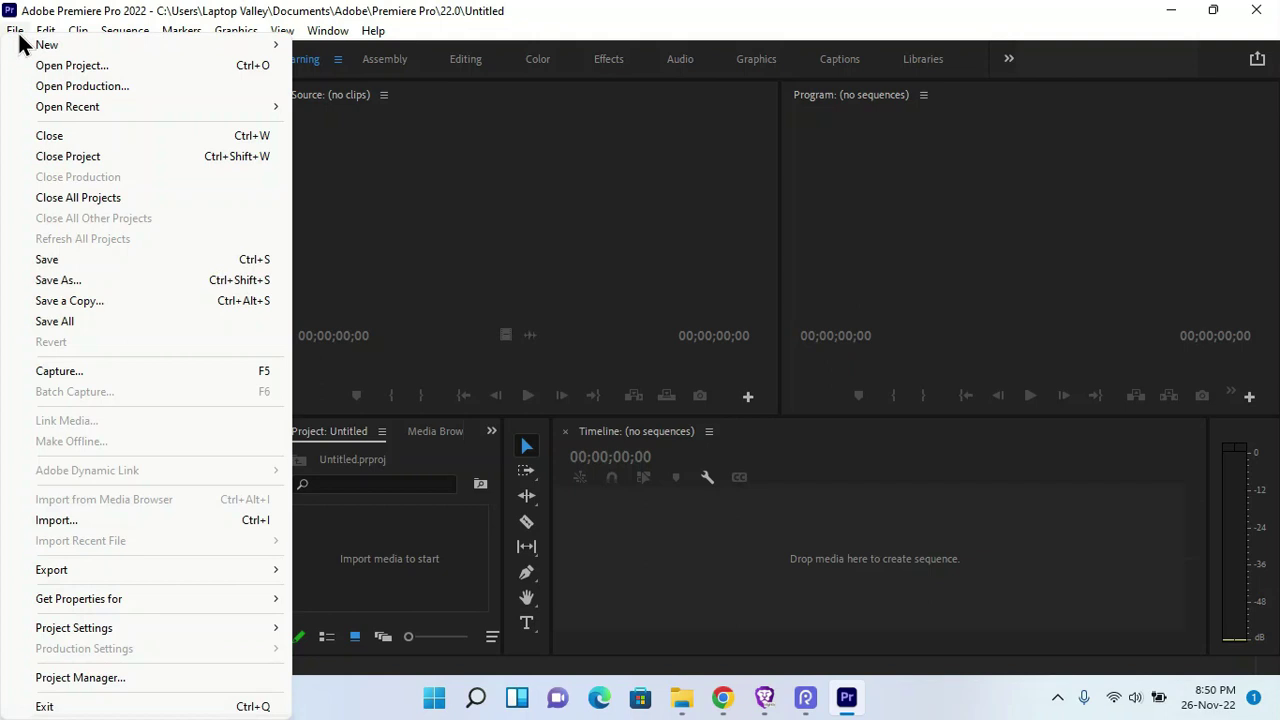
pyautogui.moveTo(22, 48)
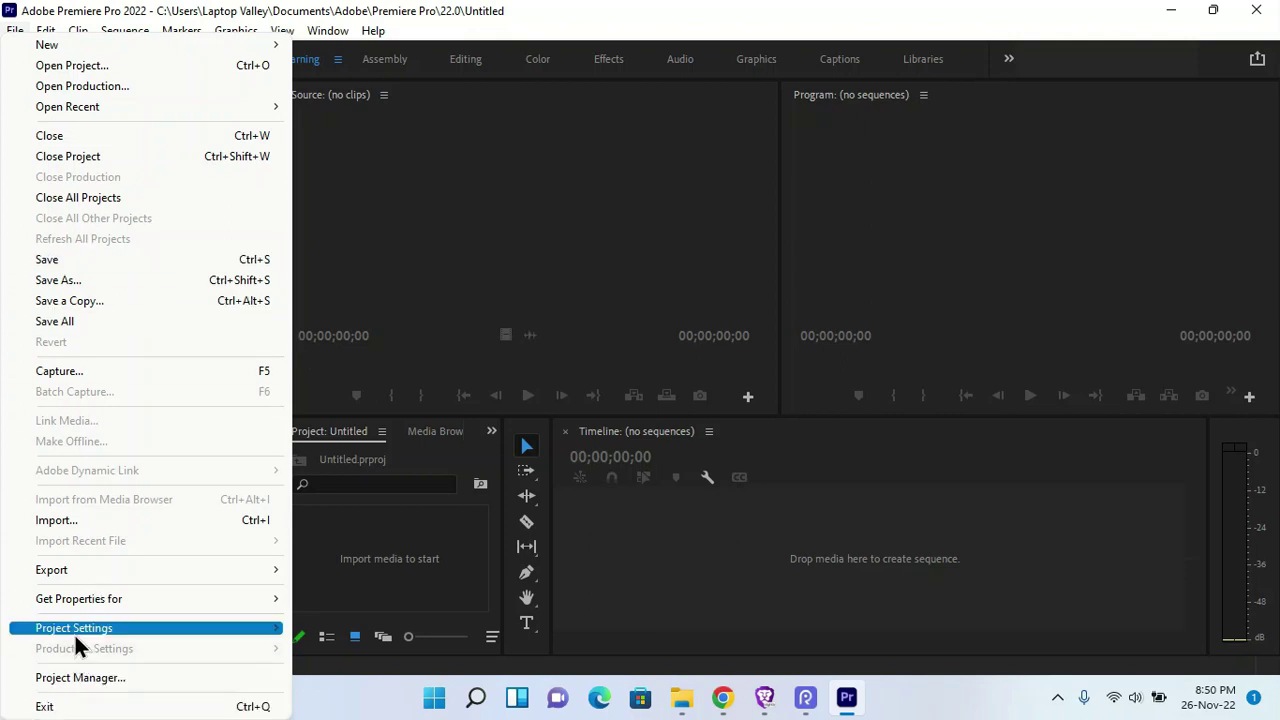
pyautogui.click(366, 142)
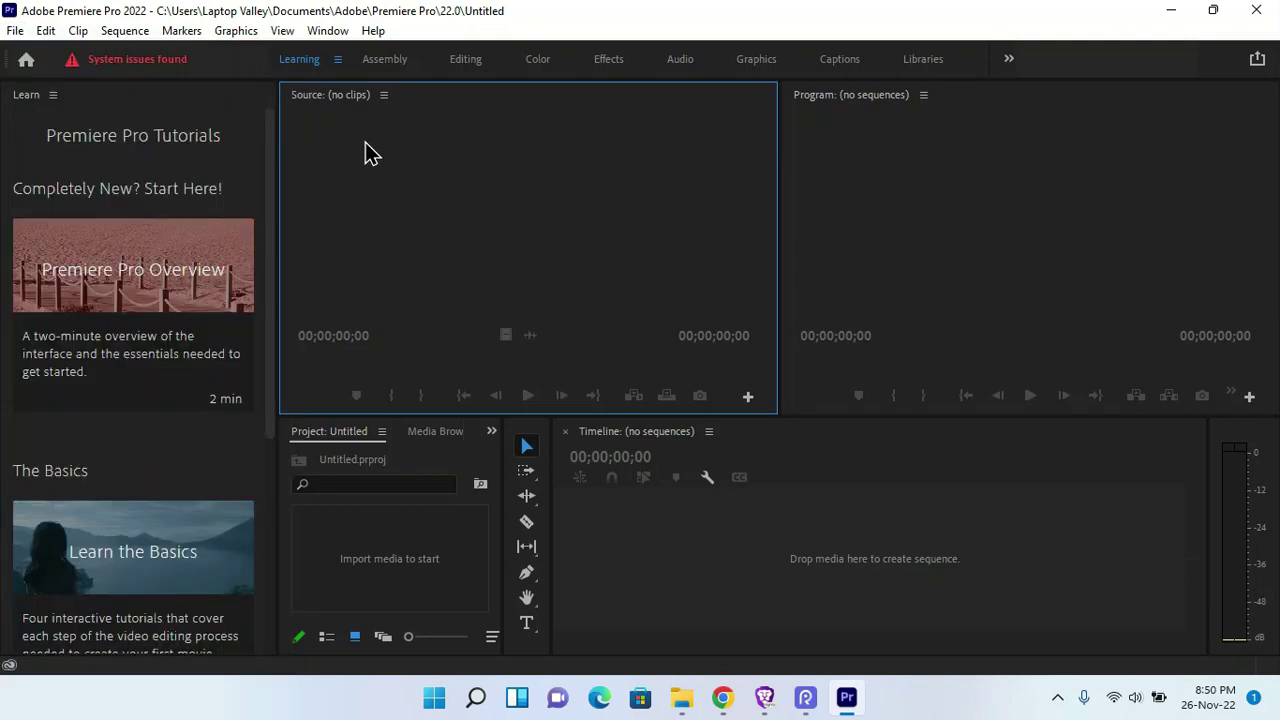
pyautogui.click(48, 32)
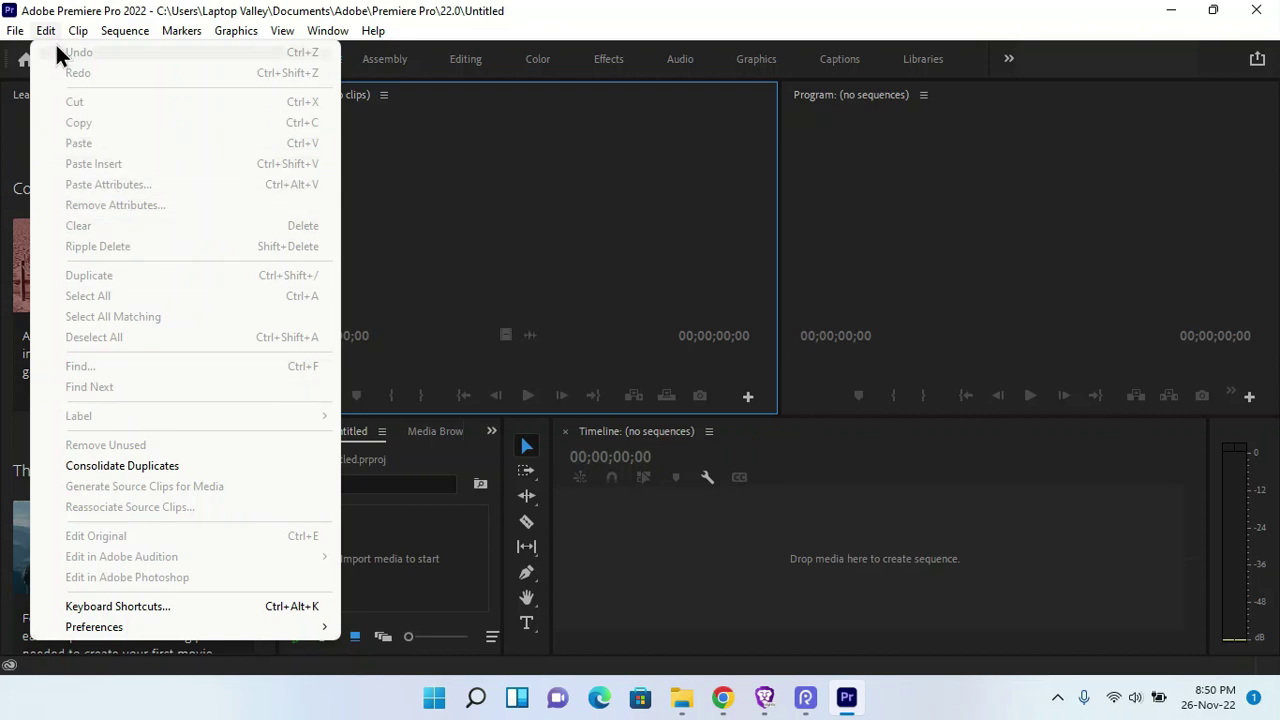
# Step: Browse the Sequence, Markers, Clip and Graphics menus without choosing any command
pyautogui.moveTo(82, 29)
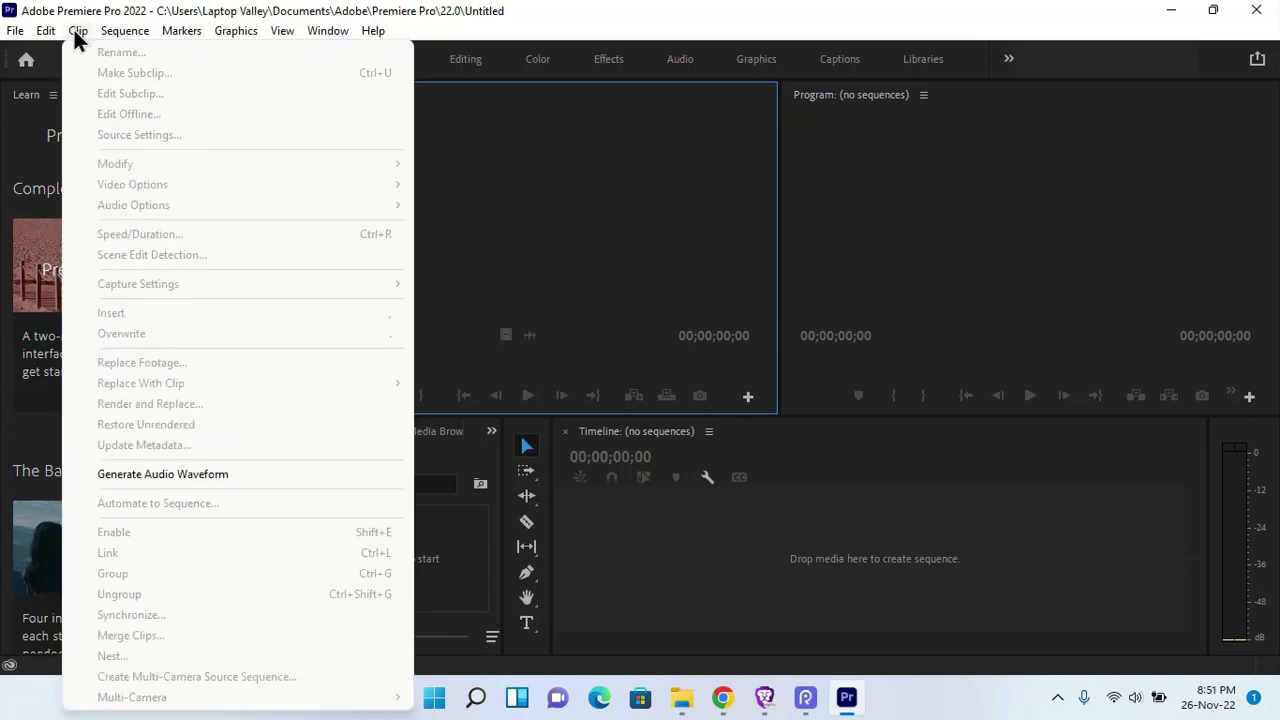
pyautogui.click(121, 31)
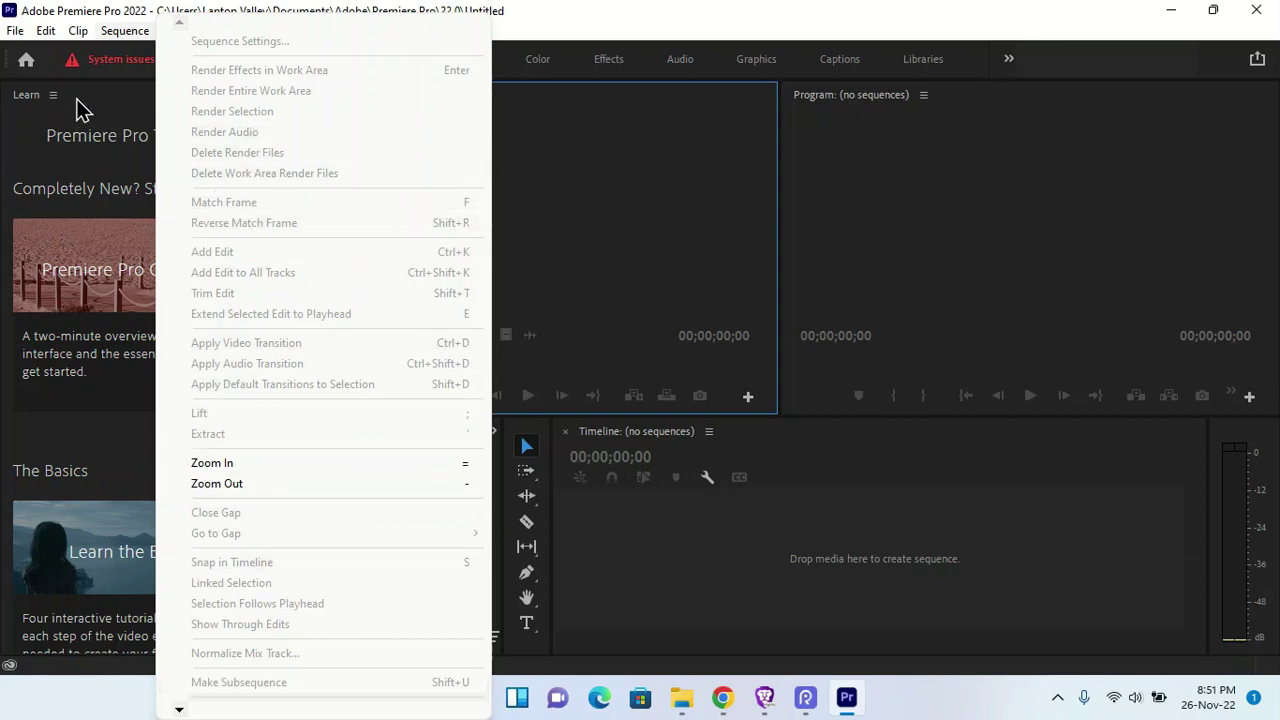
pyautogui.click(127, 36)
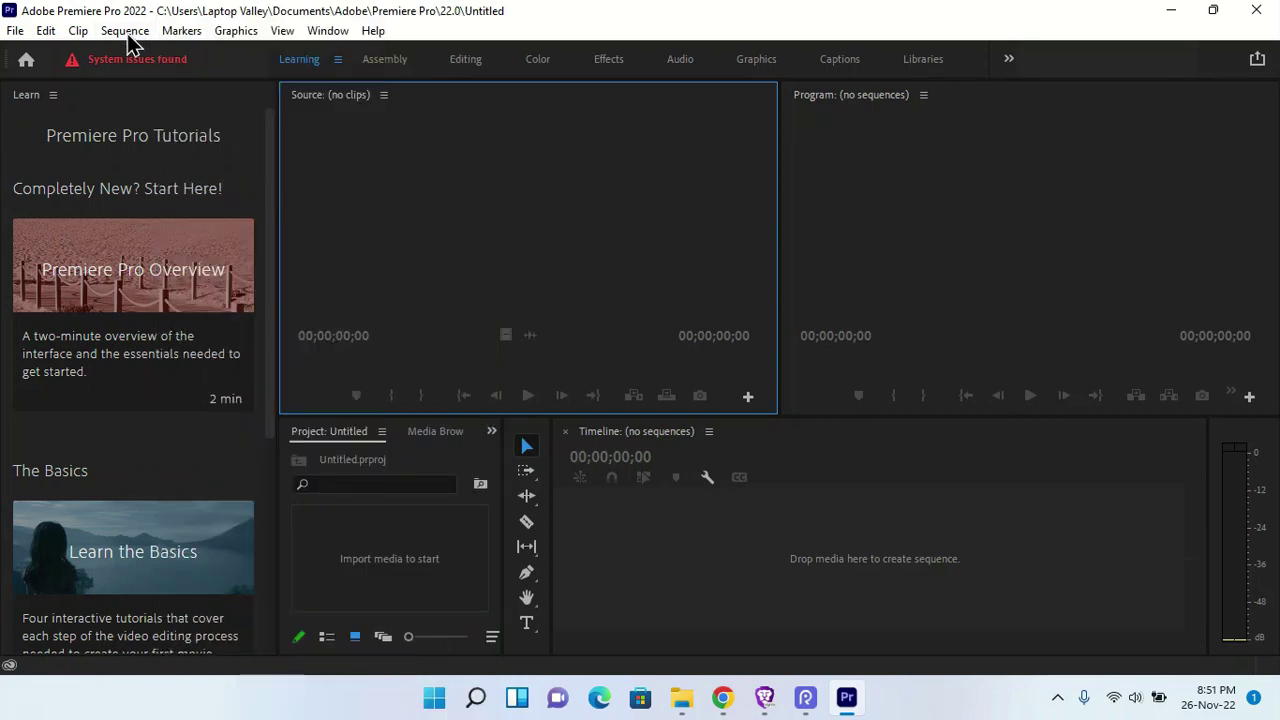
pyautogui.click(182, 31)
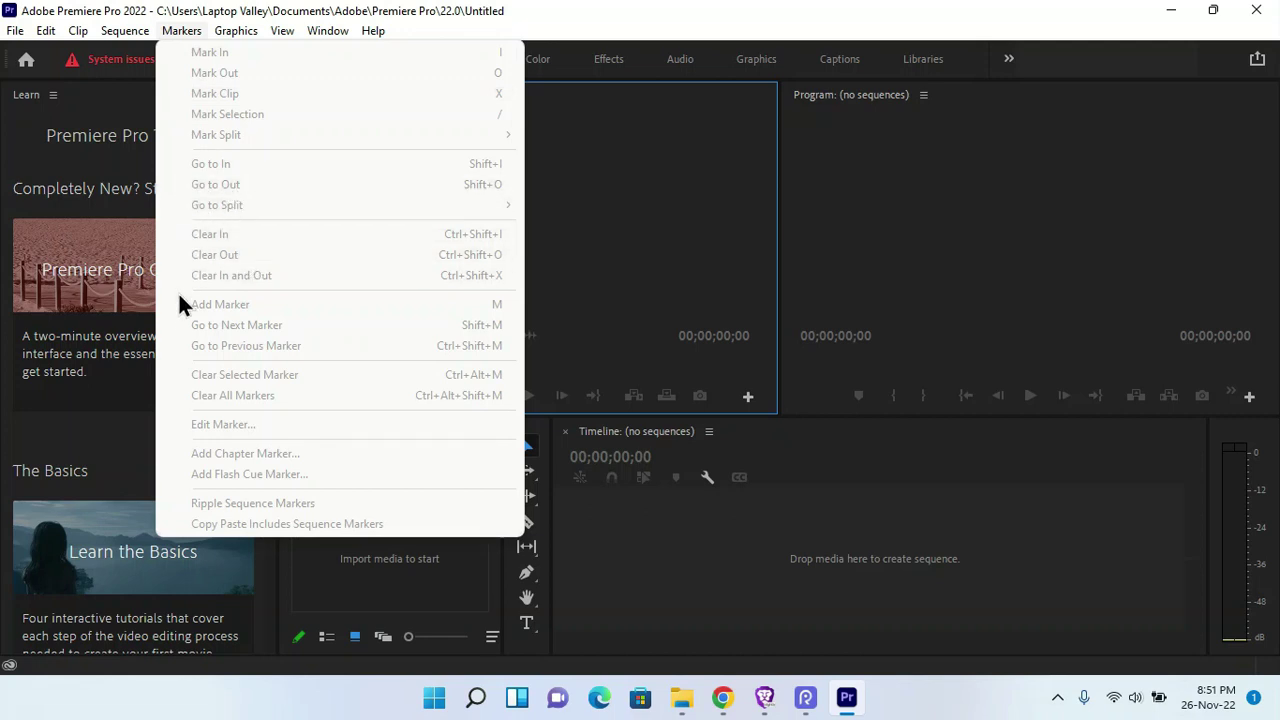
pyautogui.moveTo(80, 33)
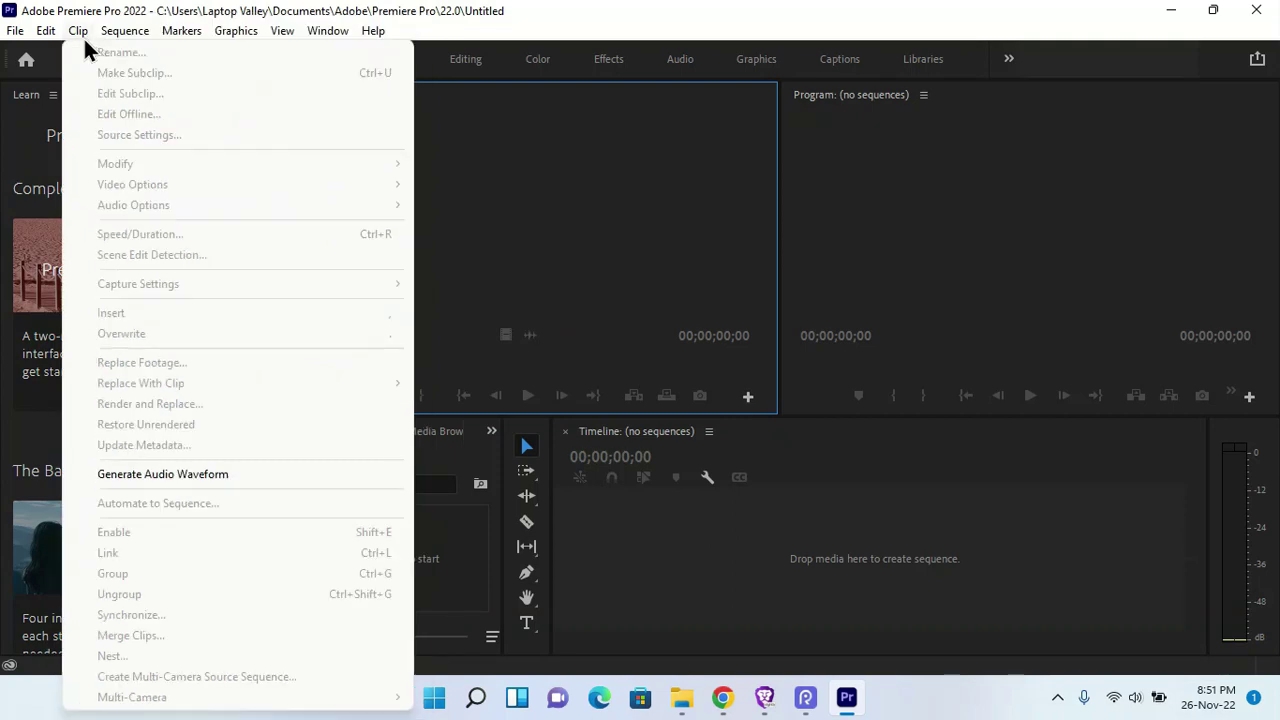
pyautogui.click(466, 40)
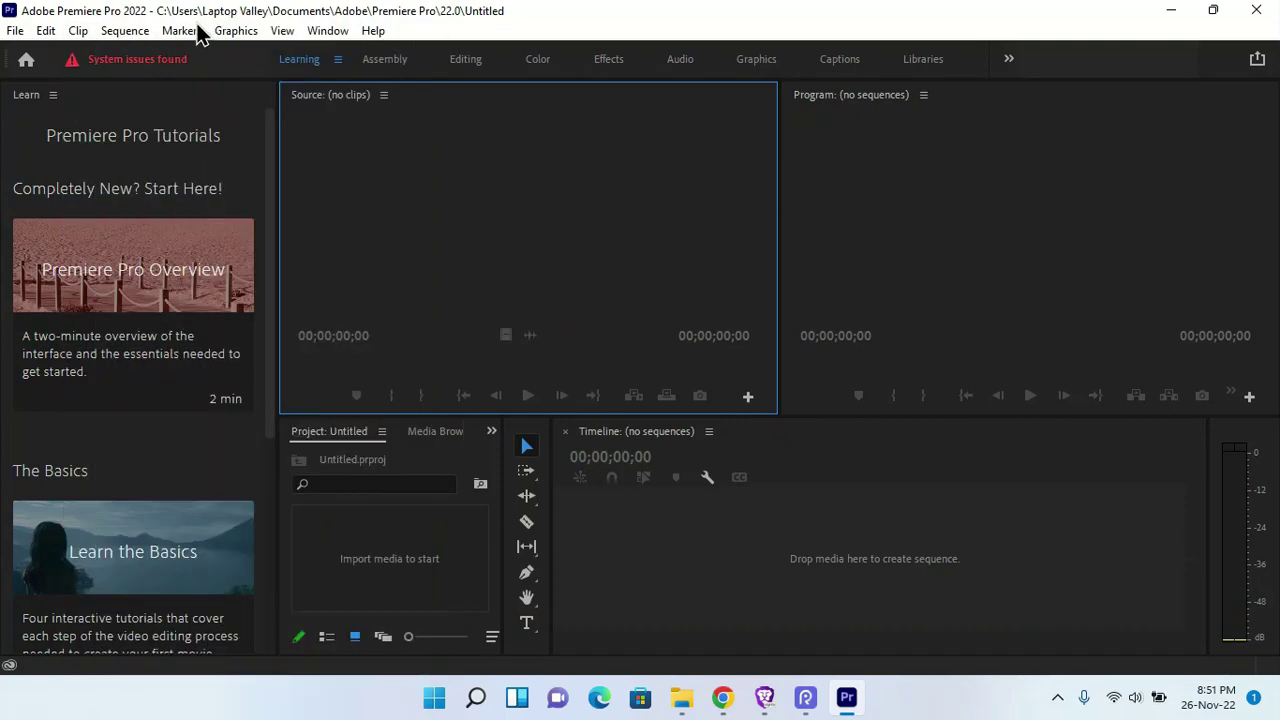
pyautogui.click(226, 34)
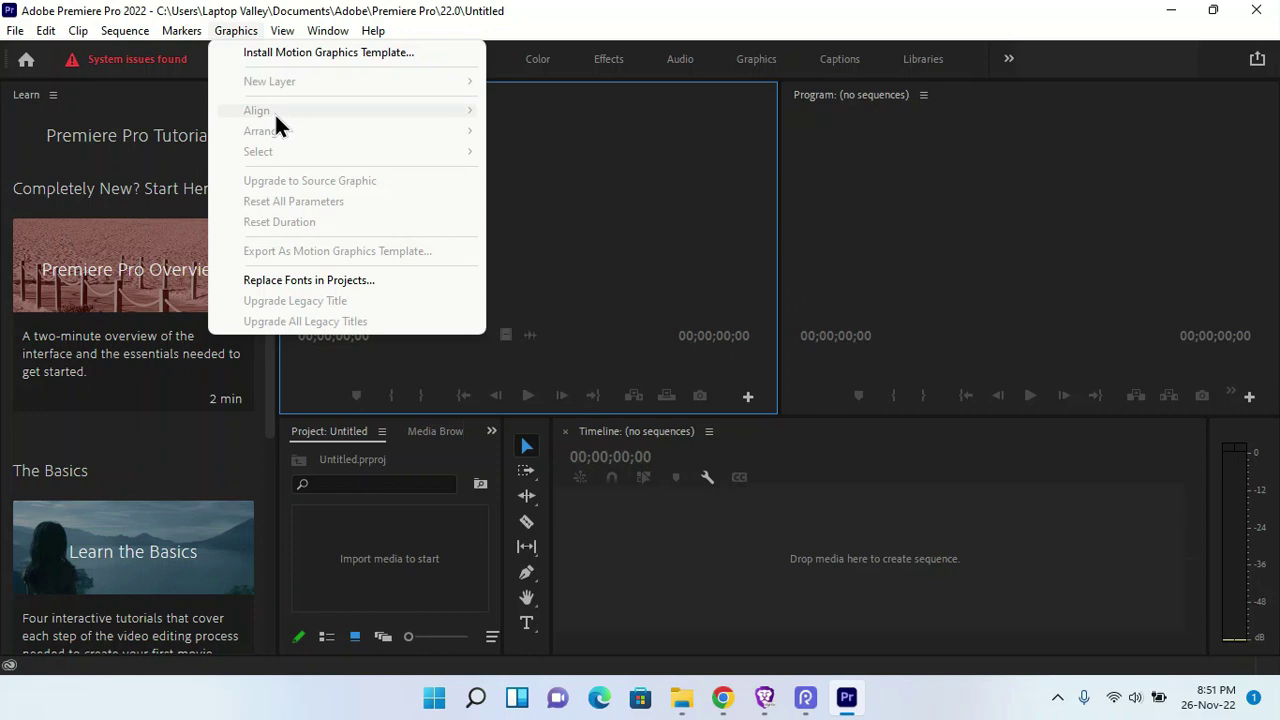
# Step: Look through the View, Window and Sequence menus and the Workspaces list, choosing nothing
pyautogui.click(282, 37)
pyautogui.click(281, 37)
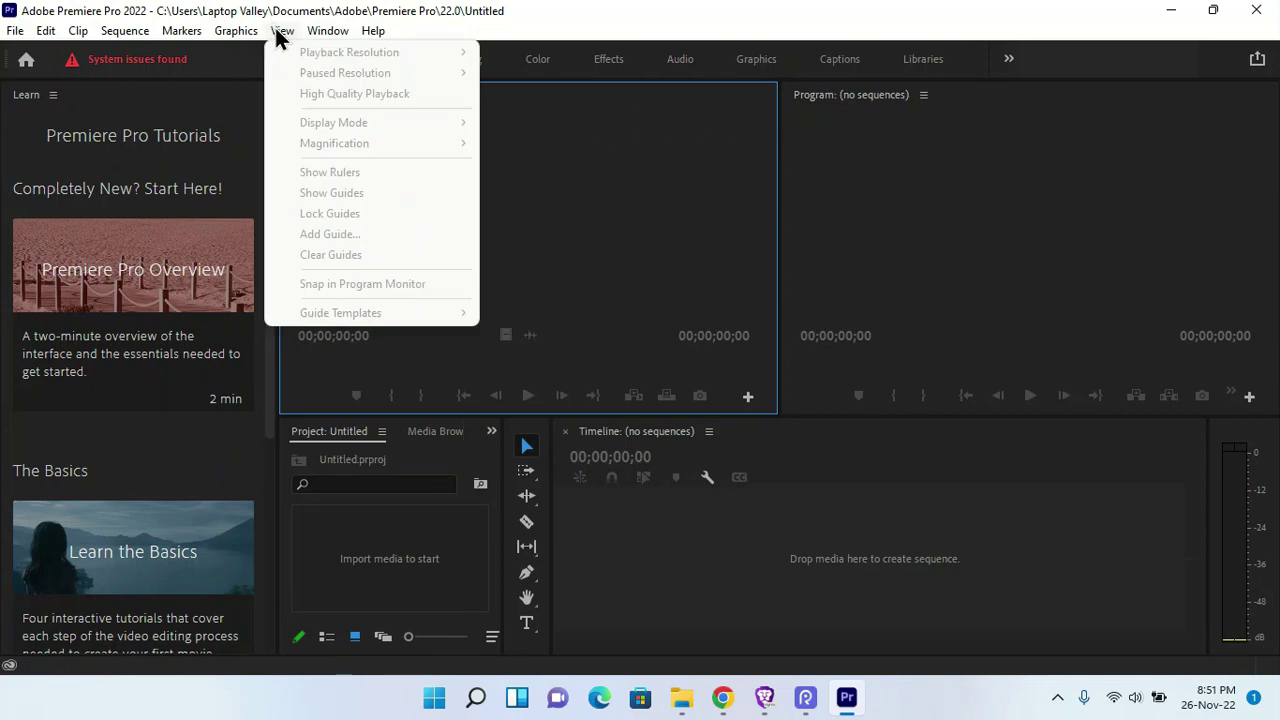
pyautogui.moveTo(266, 33)
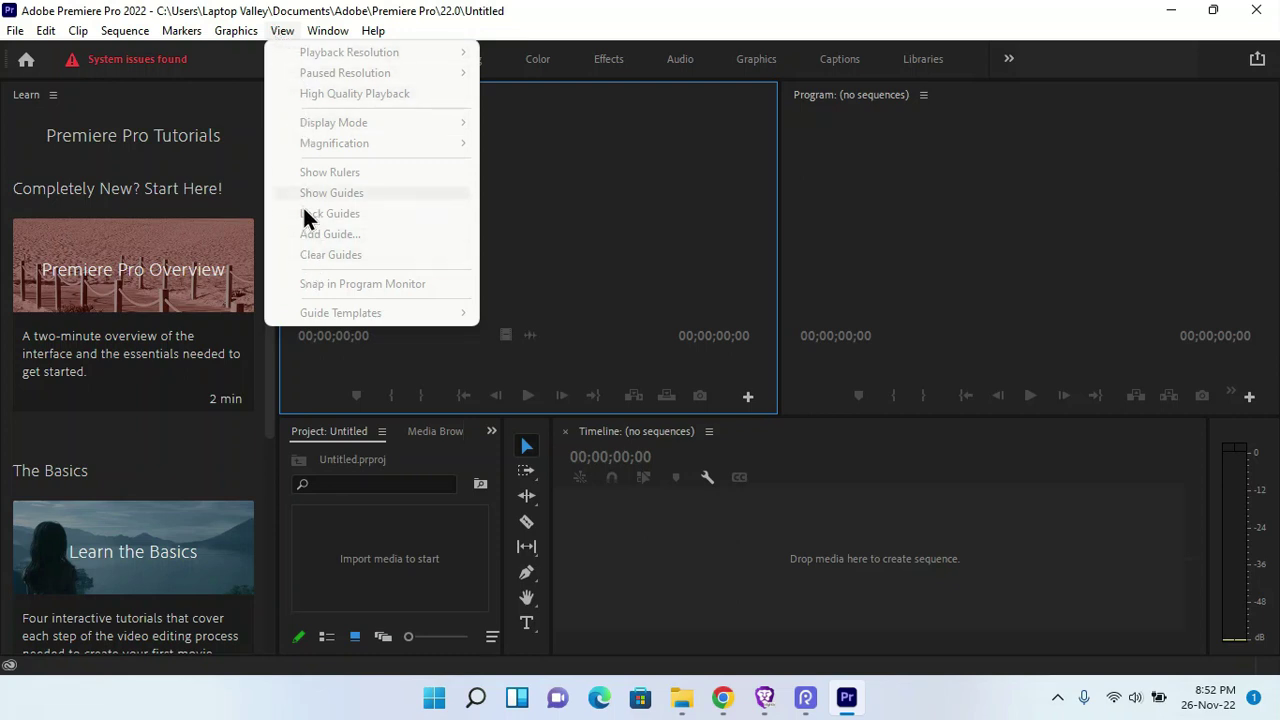
pyautogui.click(284, 33)
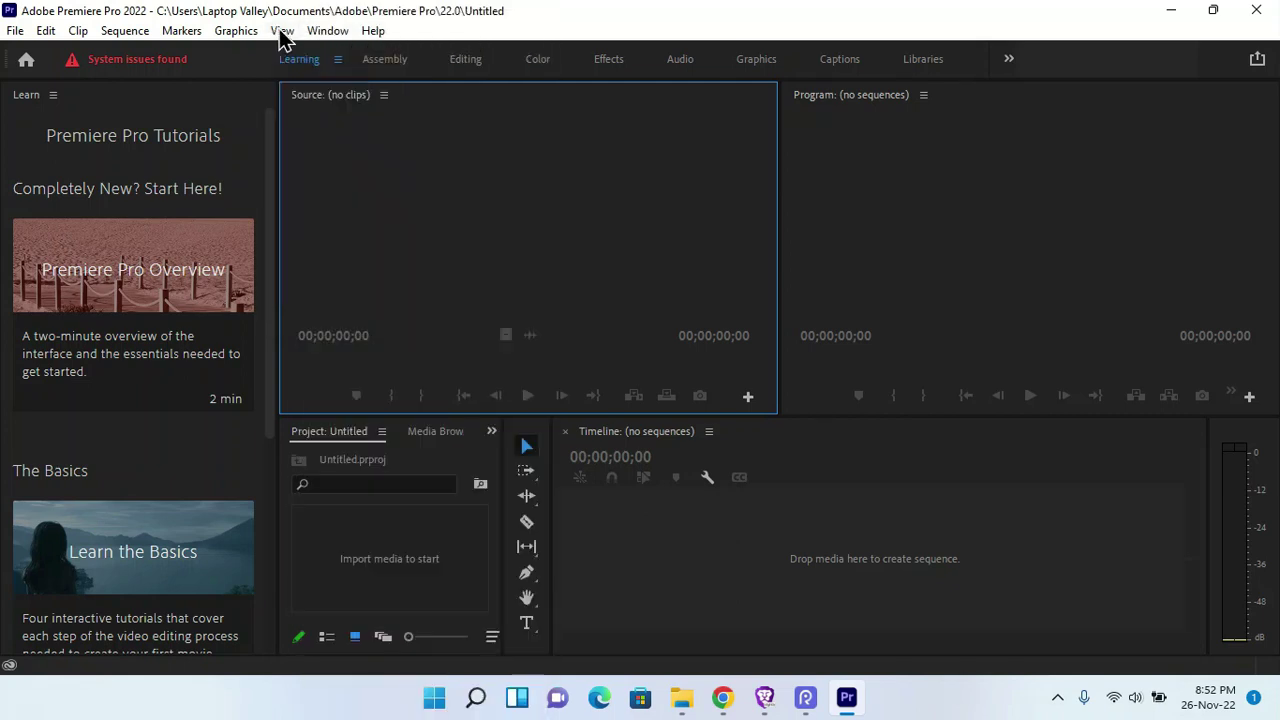
pyautogui.click(318, 35)
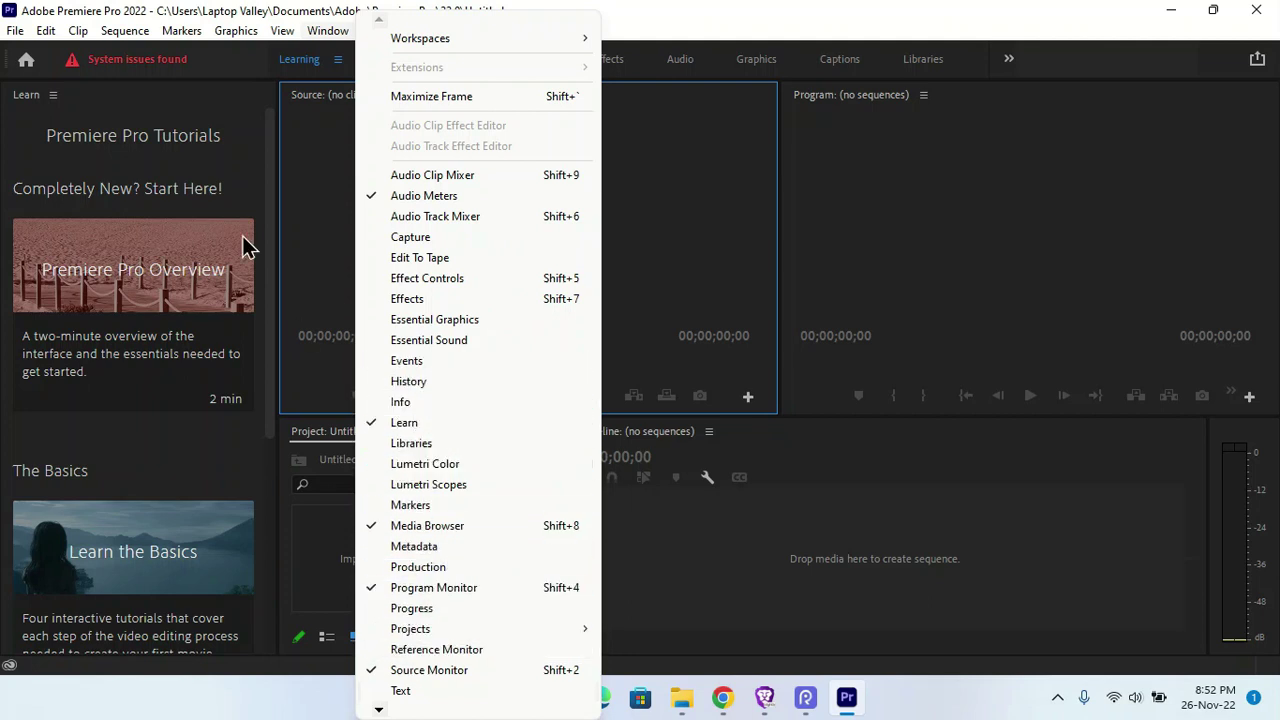
pyautogui.click(124, 32)
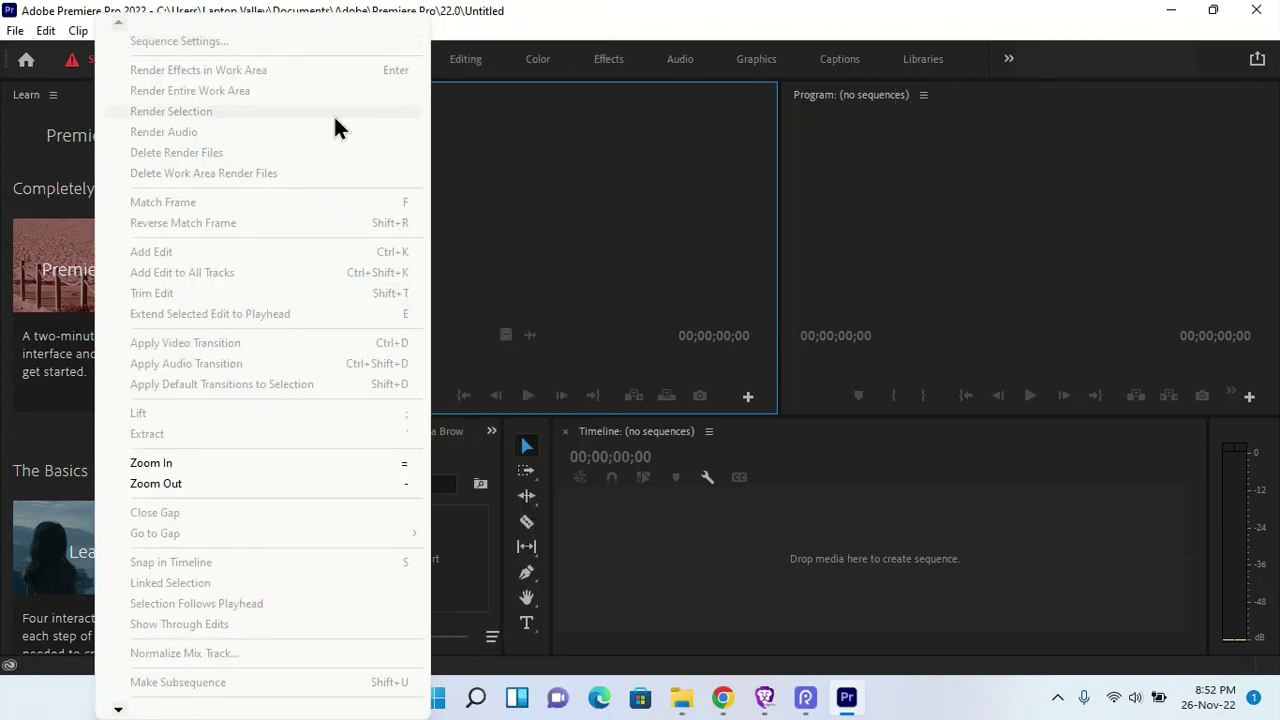
pyautogui.click(558, 47)
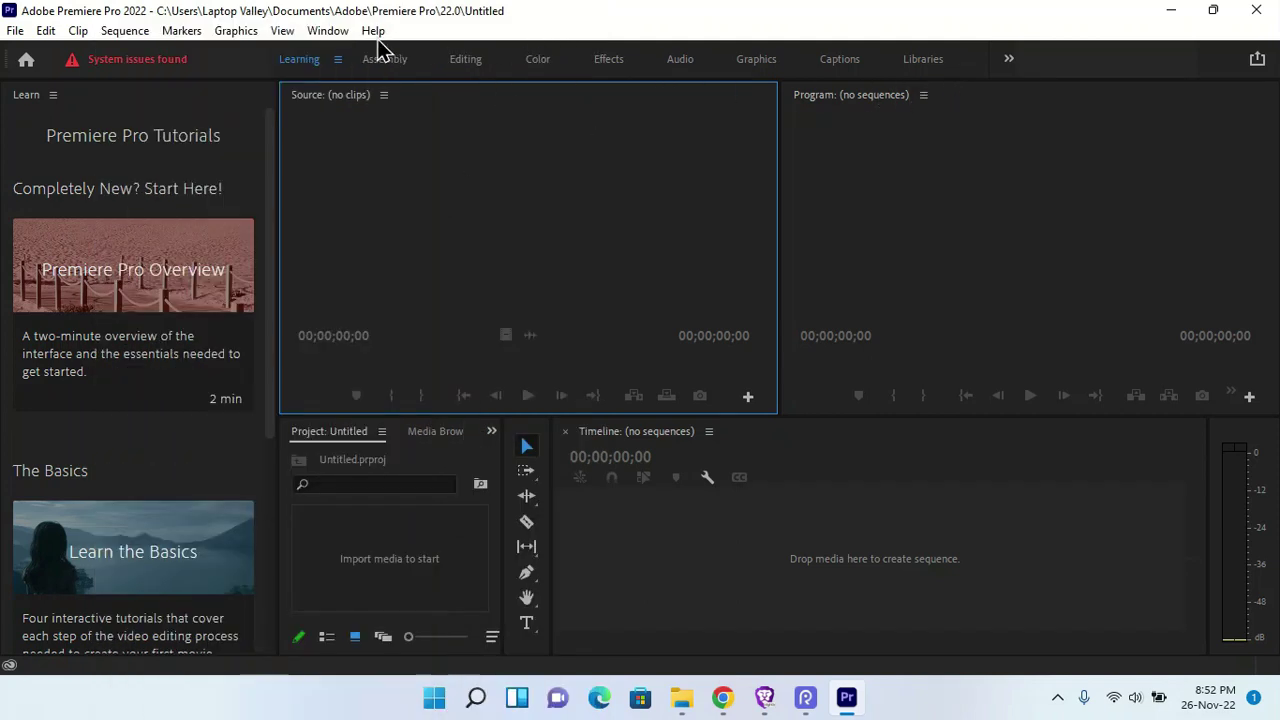
pyautogui.click(328, 31)
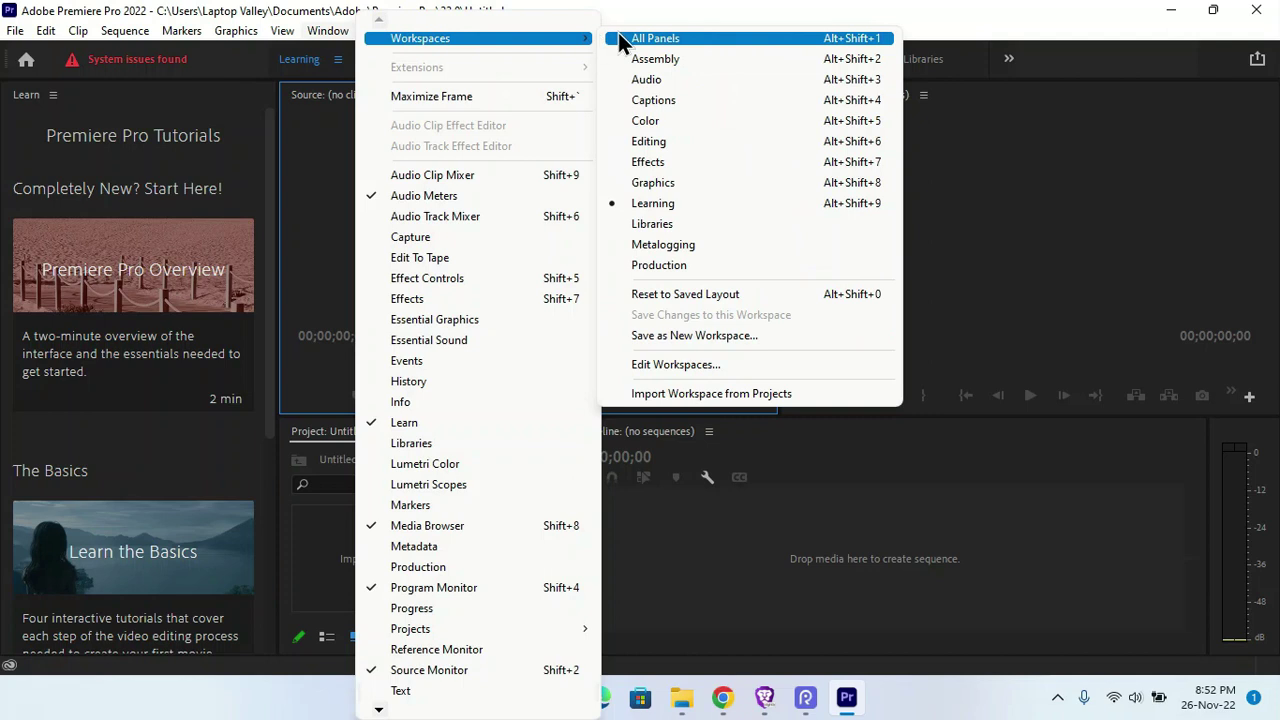
pyautogui.click(618, 36)
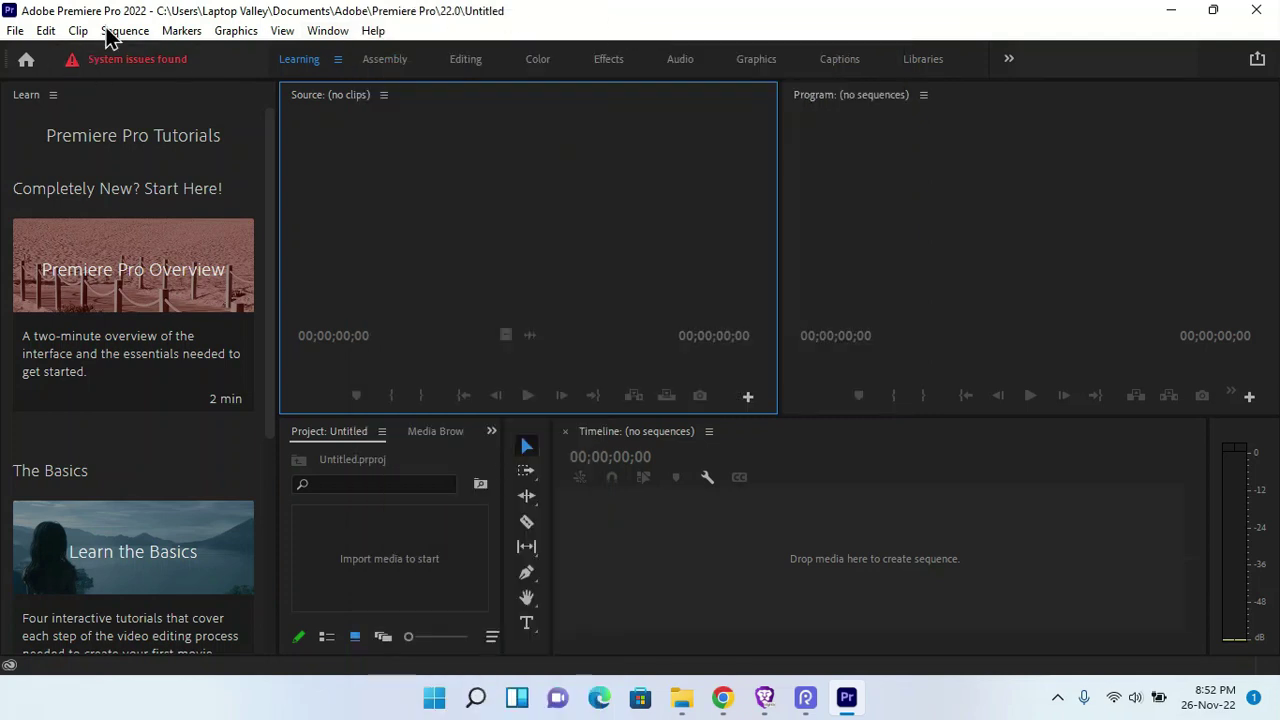
pyautogui.click(25, 72)
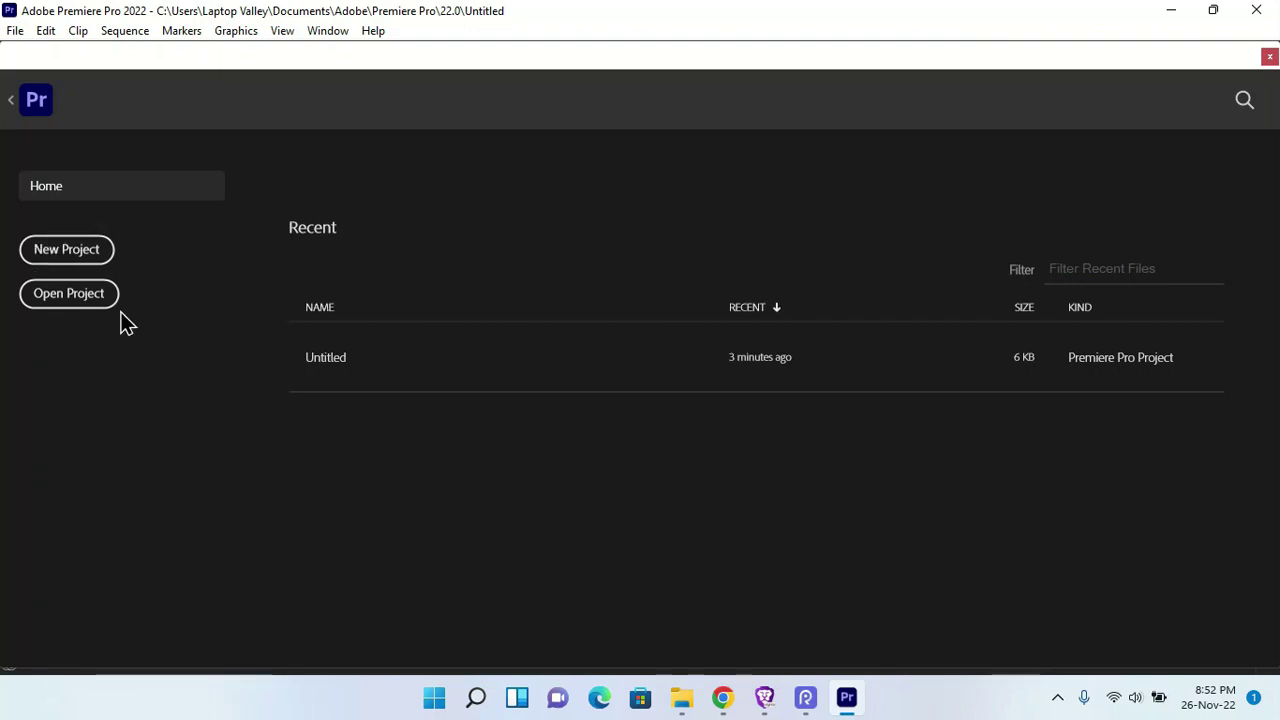
pyautogui.click(8, 103)
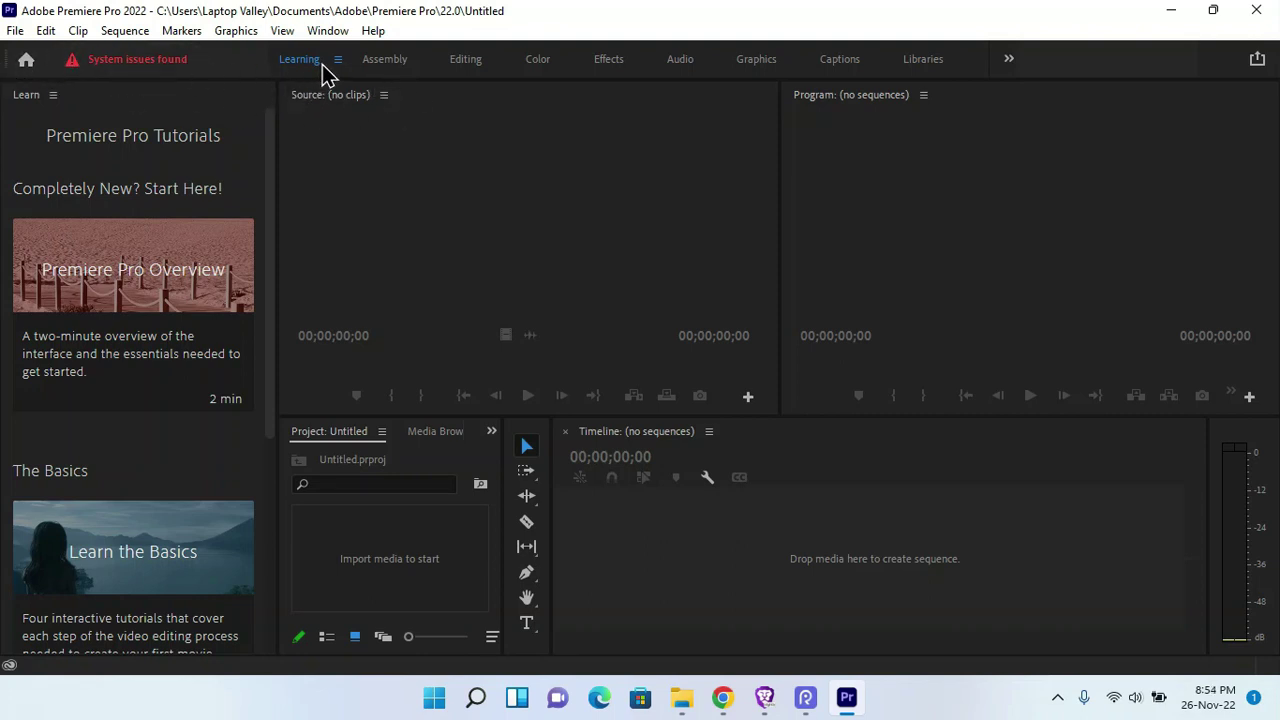
# Step: Cycle through the Assembly, Editing, Color and Effects workspaces in turn
pyautogui.click(370, 70)
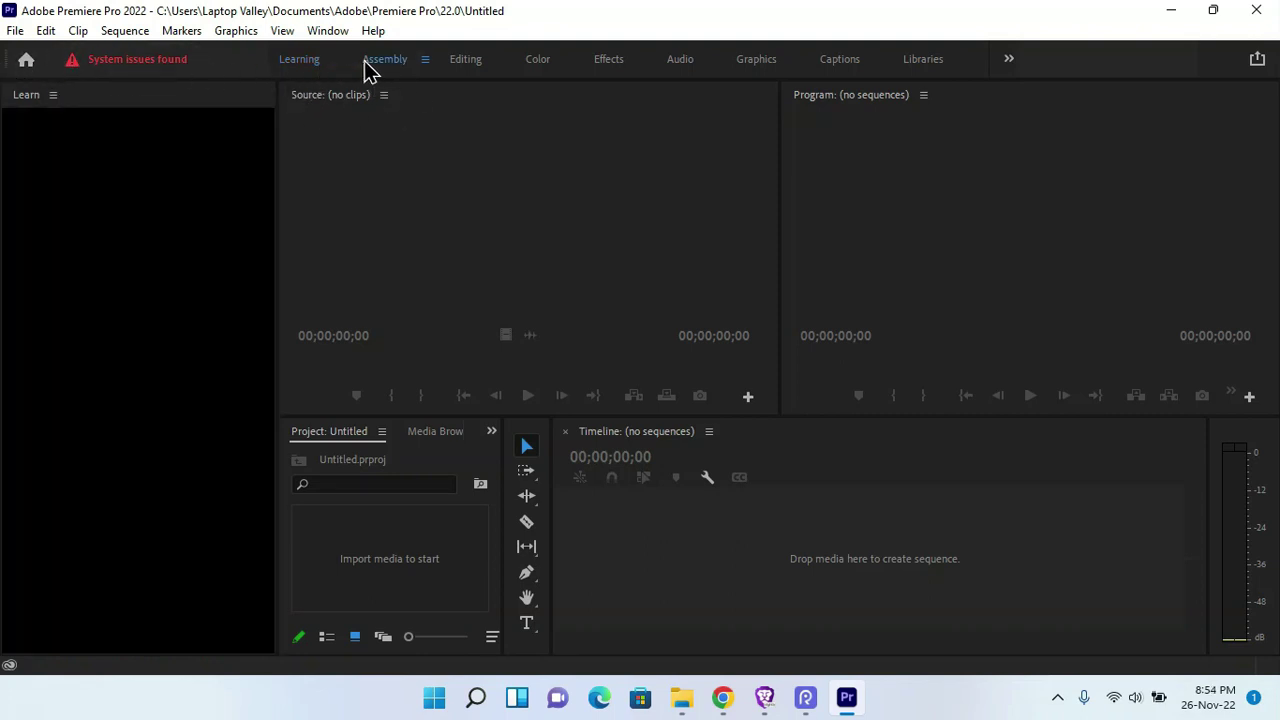
pyautogui.click(463, 66)
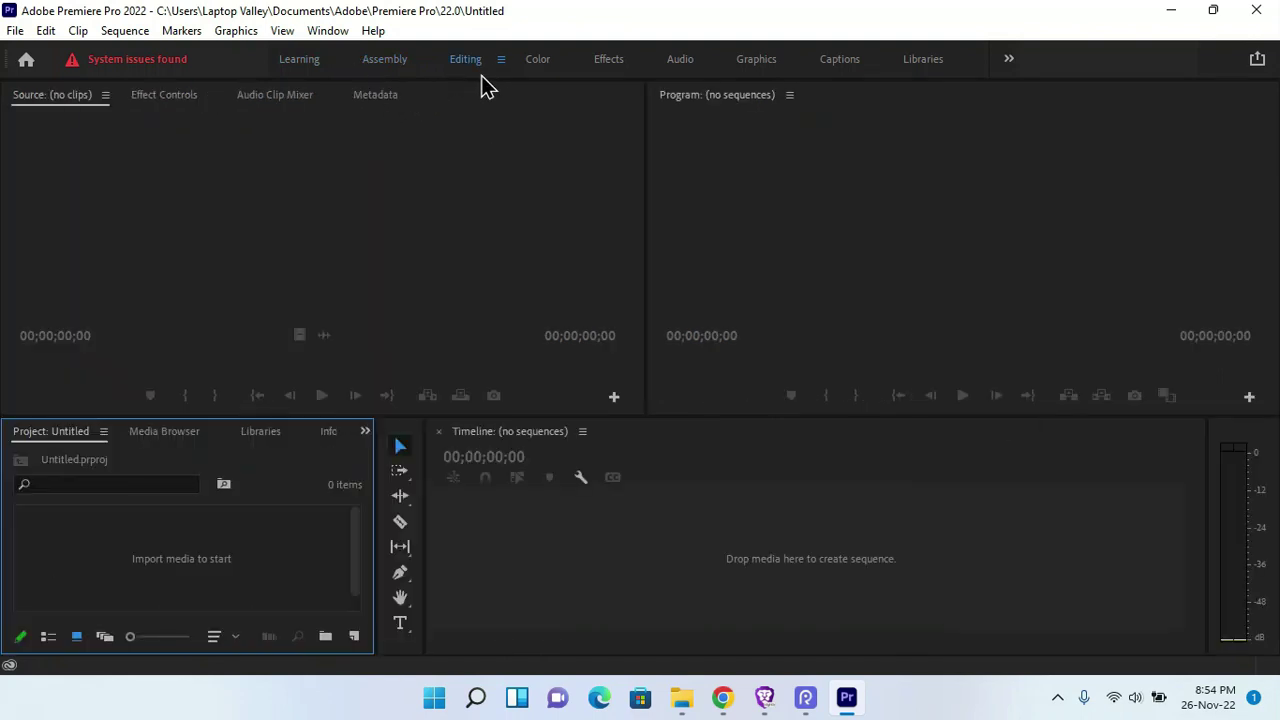
pyautogui.click(537, 66)
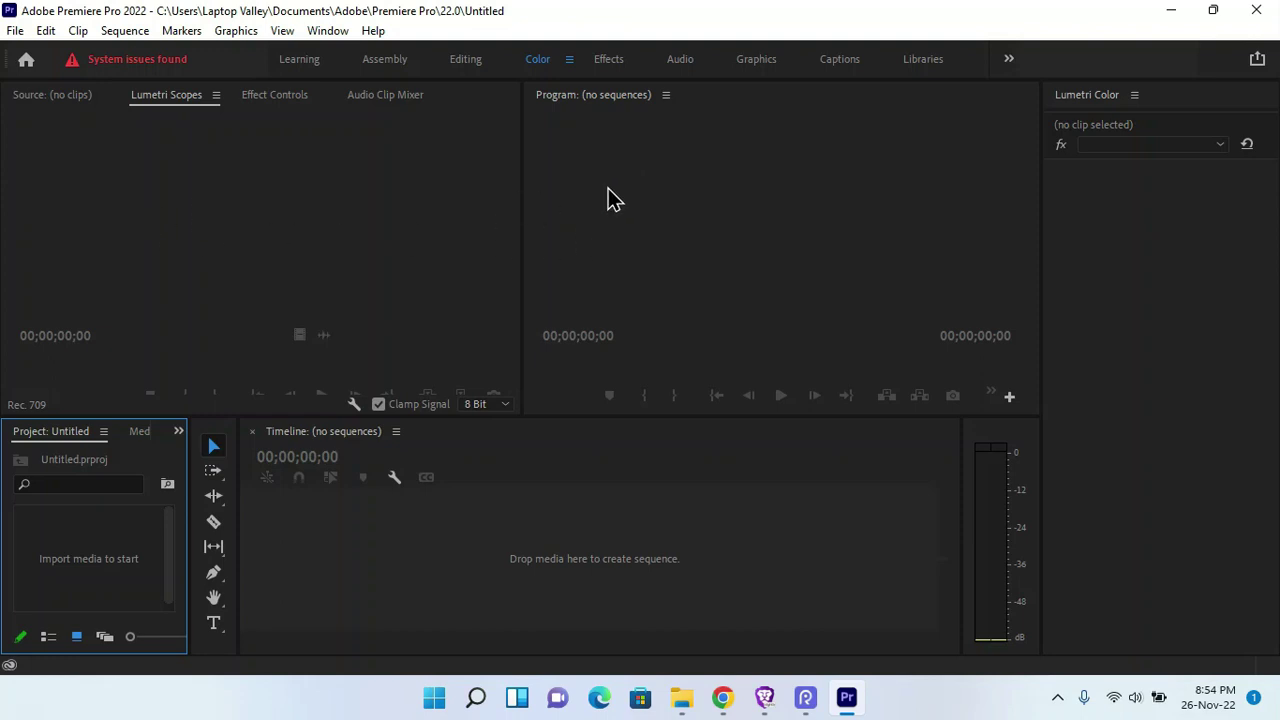
pyautogui.click(610, 66)
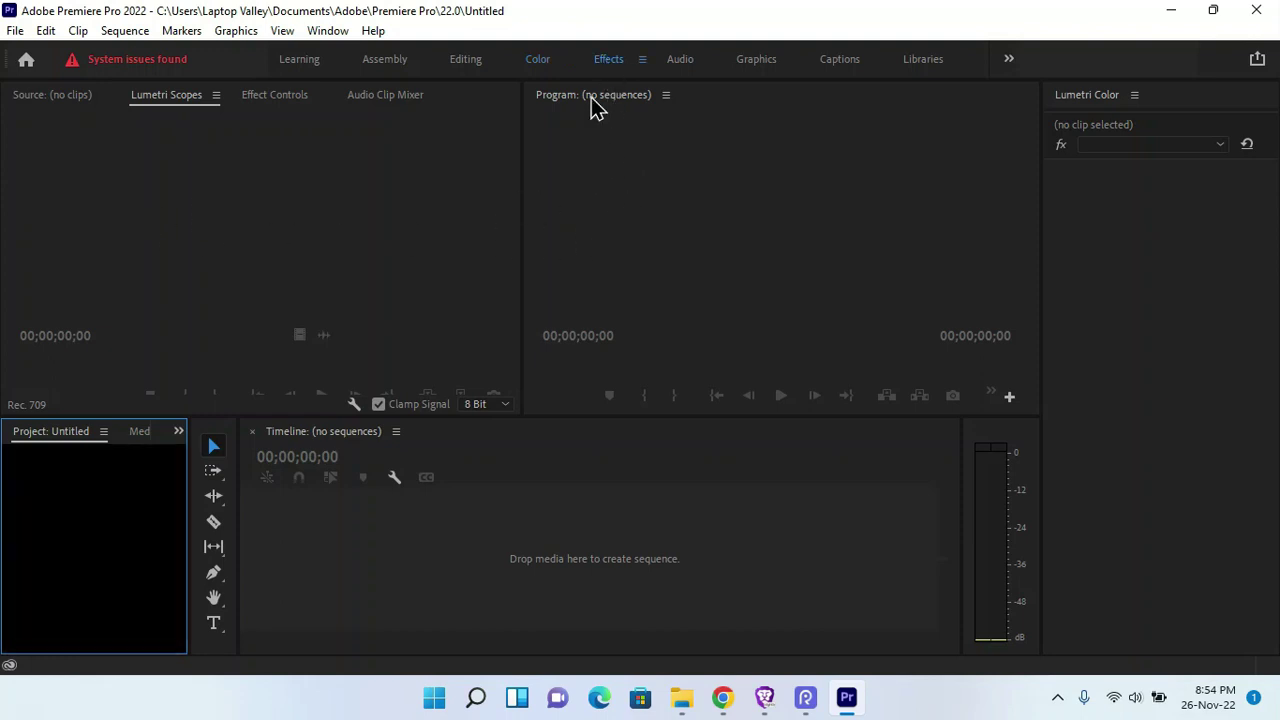